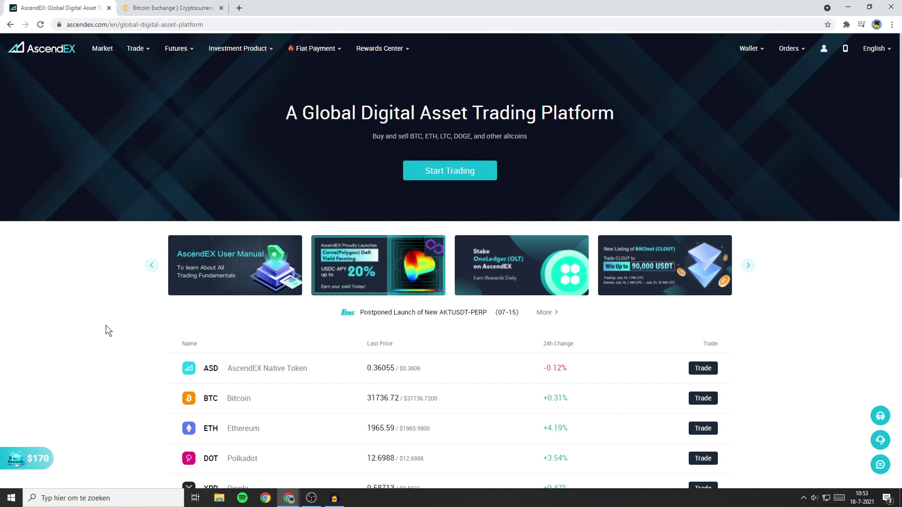
Open the bank card payment page and set the fiat currency to EUR.
{"action": "mouse_move", "coordinate": [309, 51]}
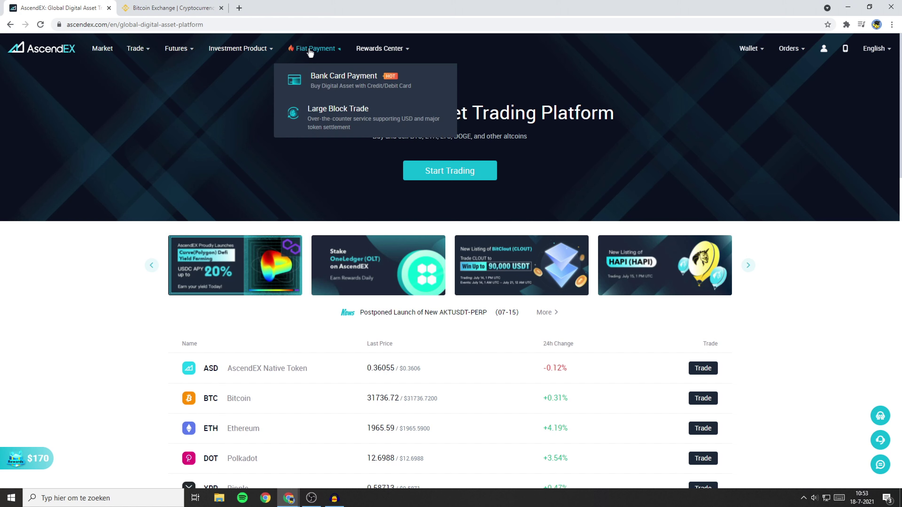
{"action": "left_click", "coordinate": [333, 91]}
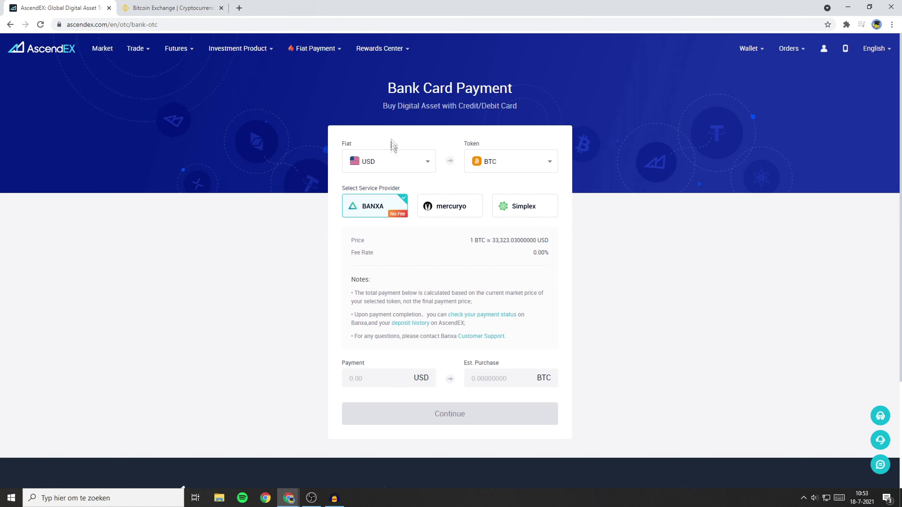
{"action": "left_click", "coordinate": [390, 162]}
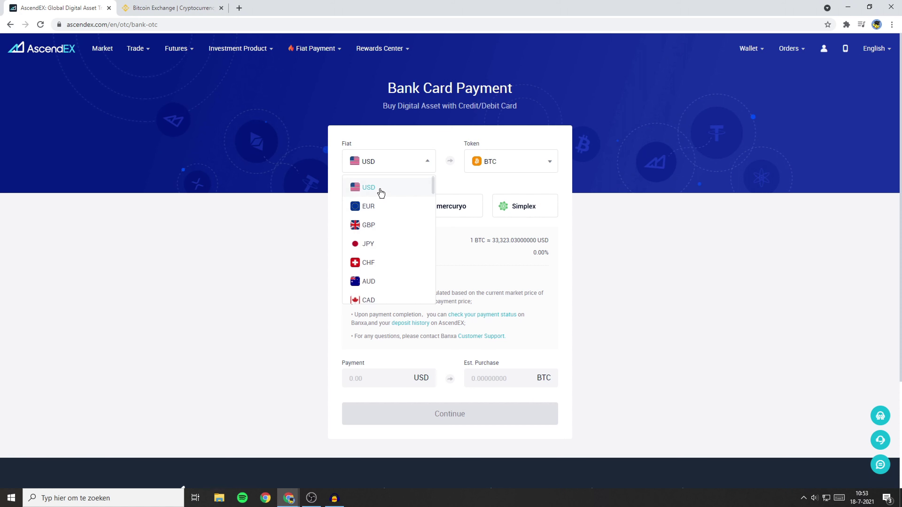
{"action": "left_click", "coordinate": [384, 206]}
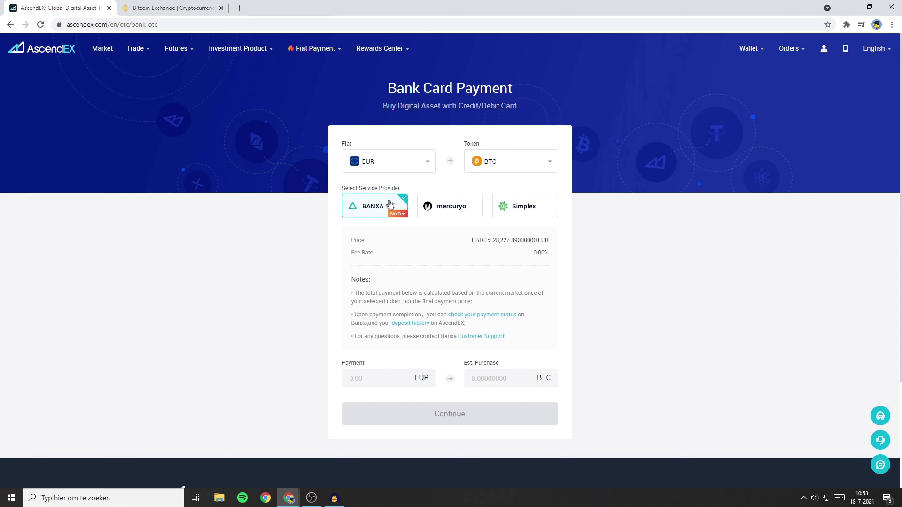
Look through the available tokens and choose USDT as the token to buy.
{"action": "left_click", "coordinate": [497, 162]}
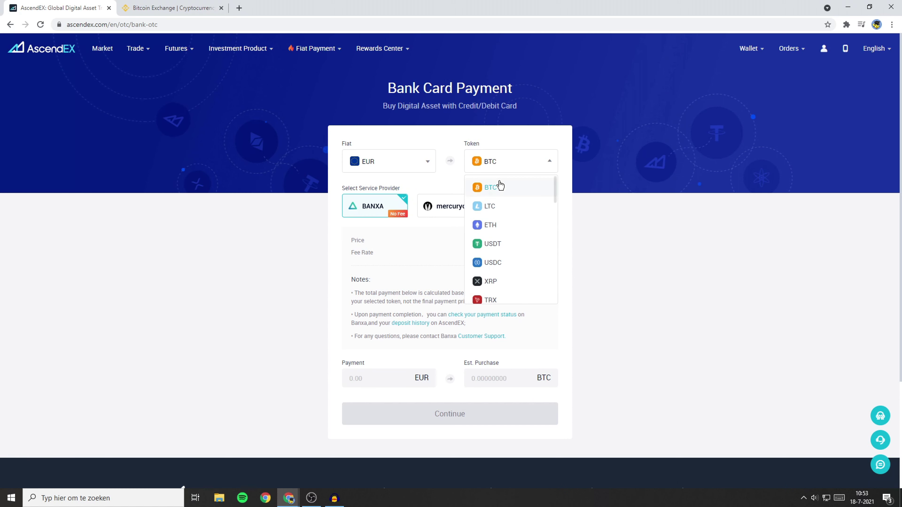
{"action": "scroll", "coordinate": [517, 206], "scroll_direction": "down", "scroll_amount": 2}
{"action": "scroll", "coordinate": [518, 213], "scroll_direction": "down", "scroll_amount": 10}
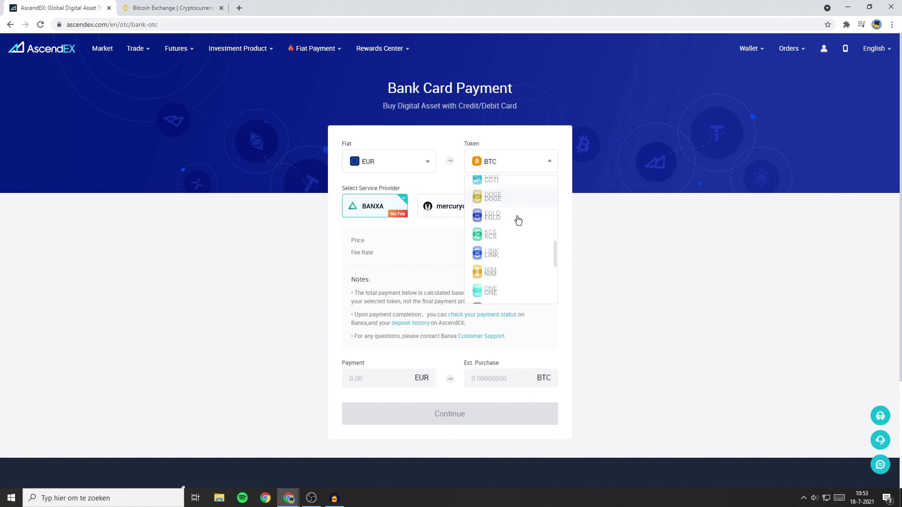
{"action": "scroll", "coordinate": [515, 238], "scroll_direction": "up", "scroll_amount": 10}
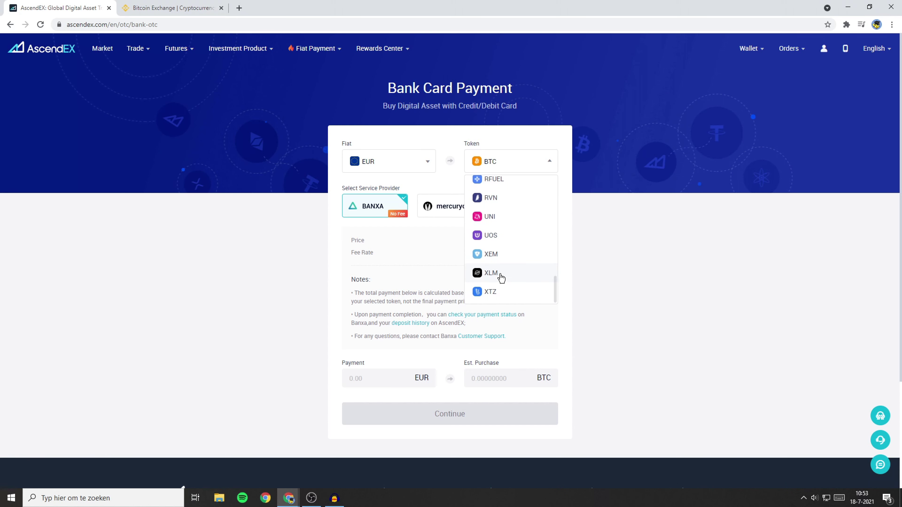
{"action": "scroll", "coordinate": [500, 270], "scroll_direction": "up", "scroll_amount": 5}
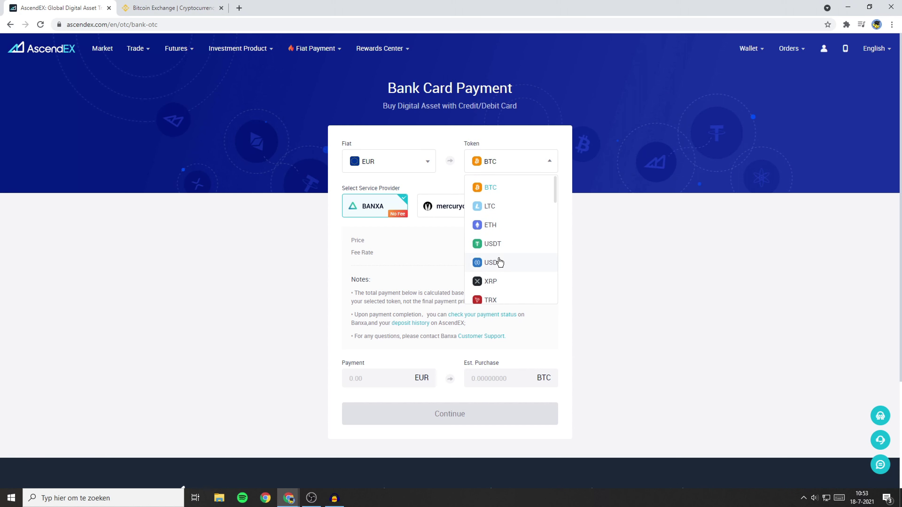
{"action": "left_click", "coordinate": [509, 250]}
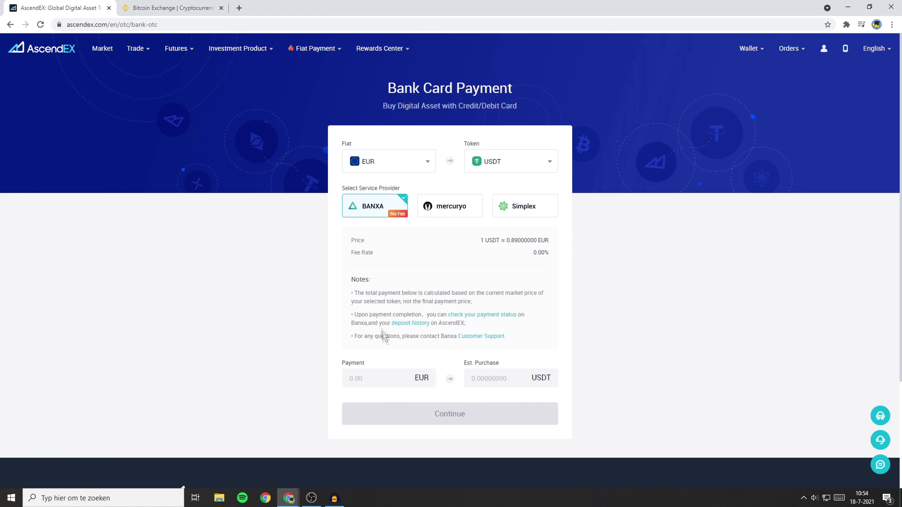
Enter a payment of 100 EUR and continue to BANXA, agreeing to the disclaimer.
{"action": "left_click", "coordinate": [369, 379]}
{"action": "type", "text": "100"}
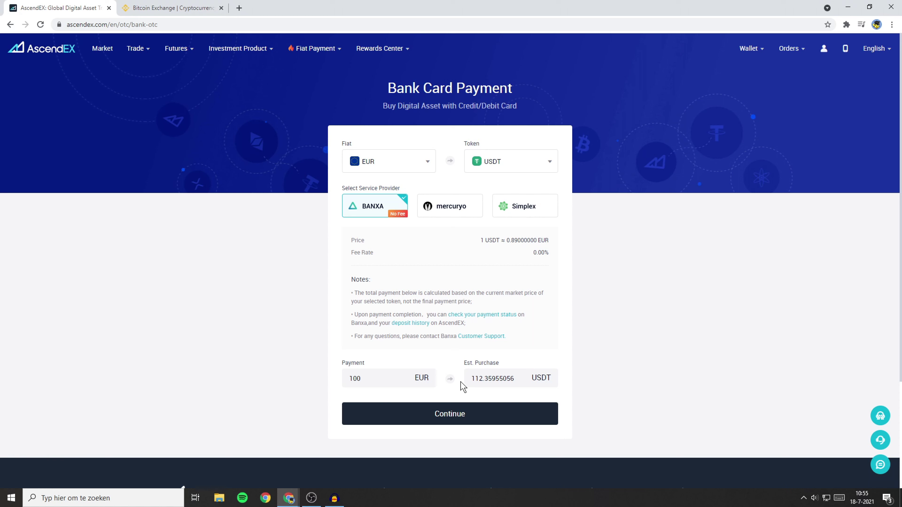
{"action": "left_click", "coordinate": [439, 415]}
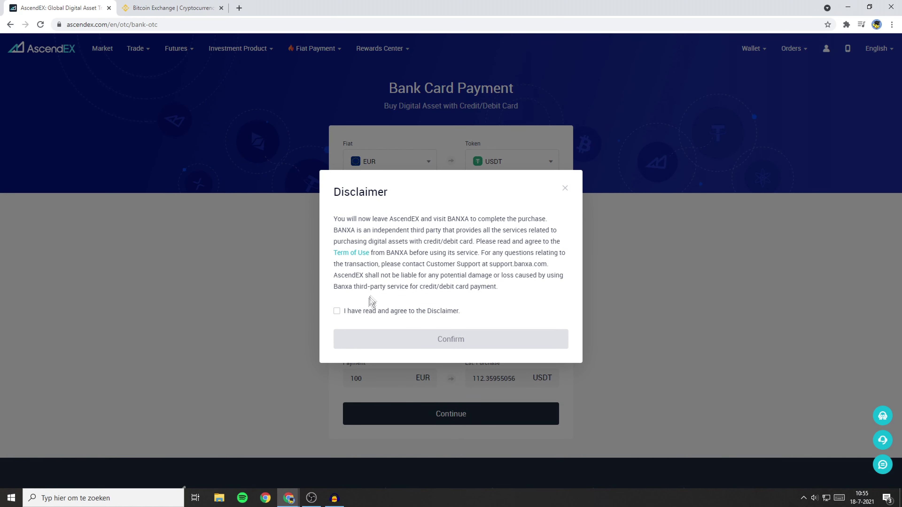
{"action": "left_click", "coordinate": [366, 316]}
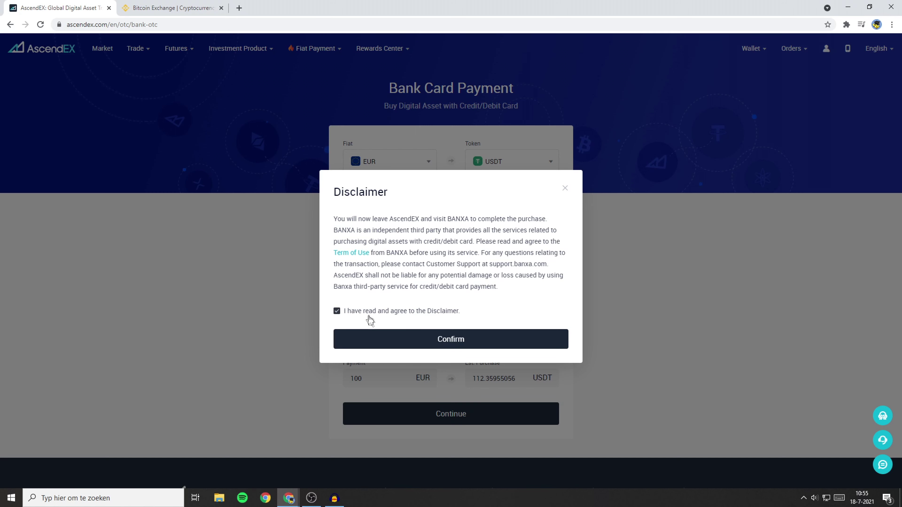
{"action": "left_click", "coordinate": [389, 342]}
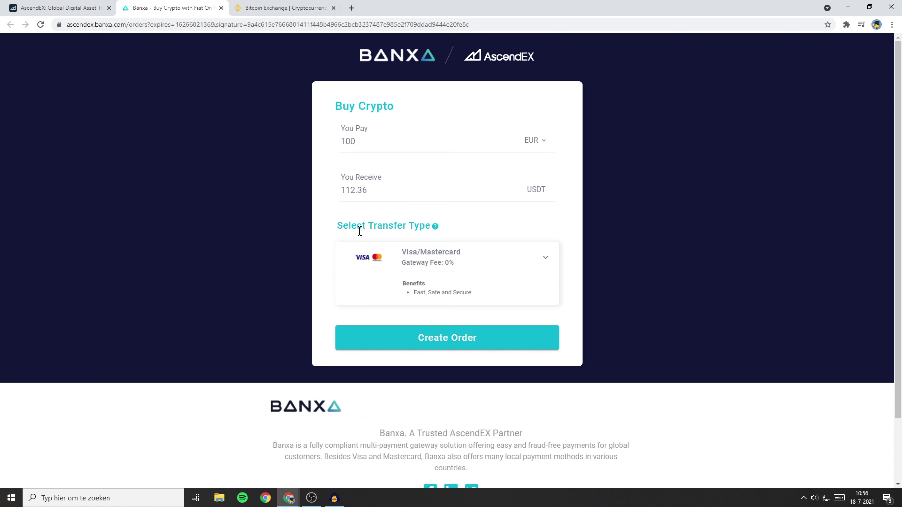
Set the transfer type to iDEAL and create the 100 EUR order.
{"action": "left_click", "coordinate": [435, 257]}
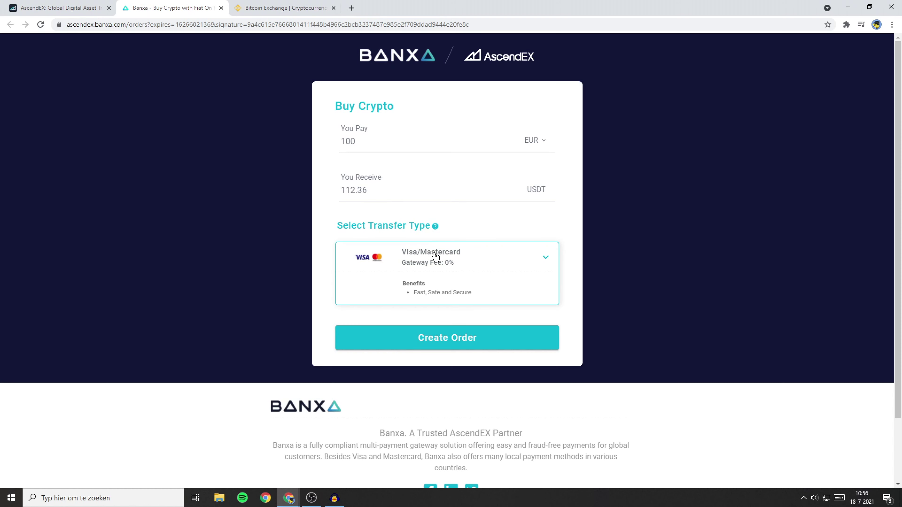
{"action": "left_click", "coordinate": [435, 261]}
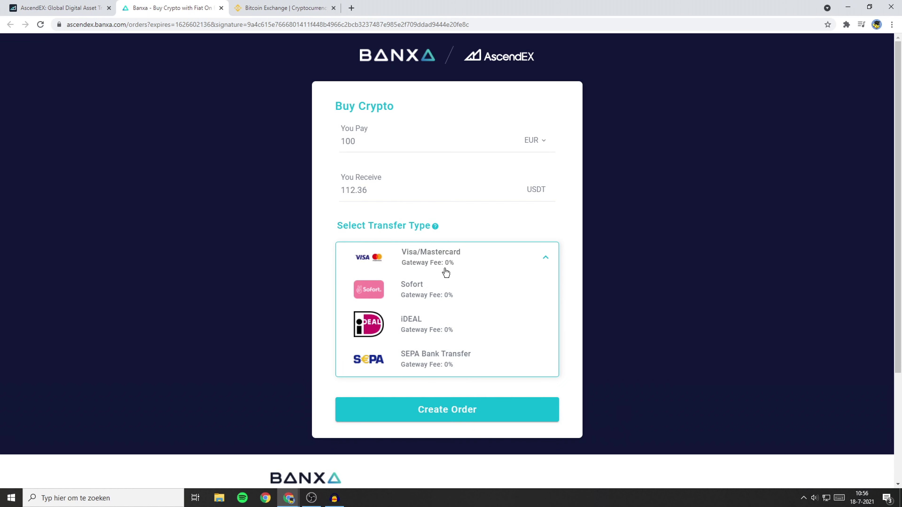
{"action": "left_click", "coordinate": [424, 332]}
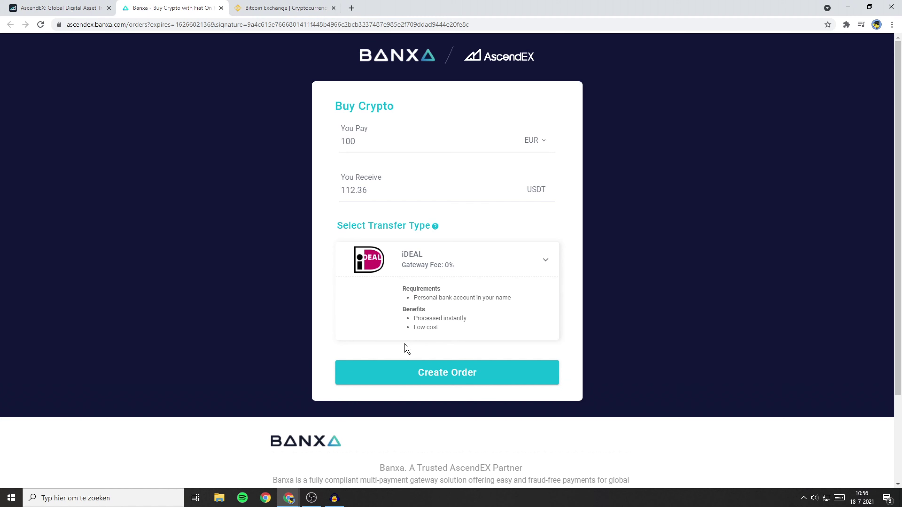
{"action": "left_click", "coordinate": [401, 376]}
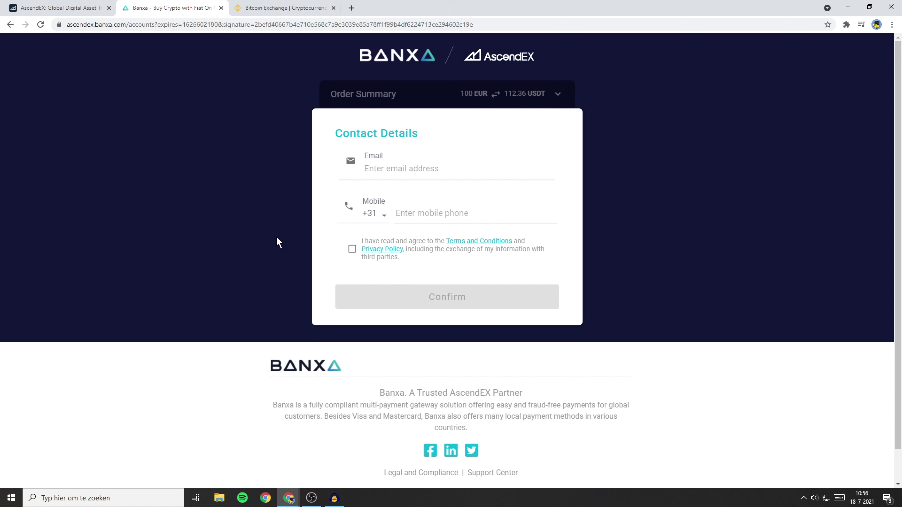
Fill in the contact e-mail and mobile number, agree to the terms and privacy policy, and confirm the contact details.
{"action": "left_click", "coordinate": [414, 187]}
{"action": "left_click", "coordinate": [352, 248]}
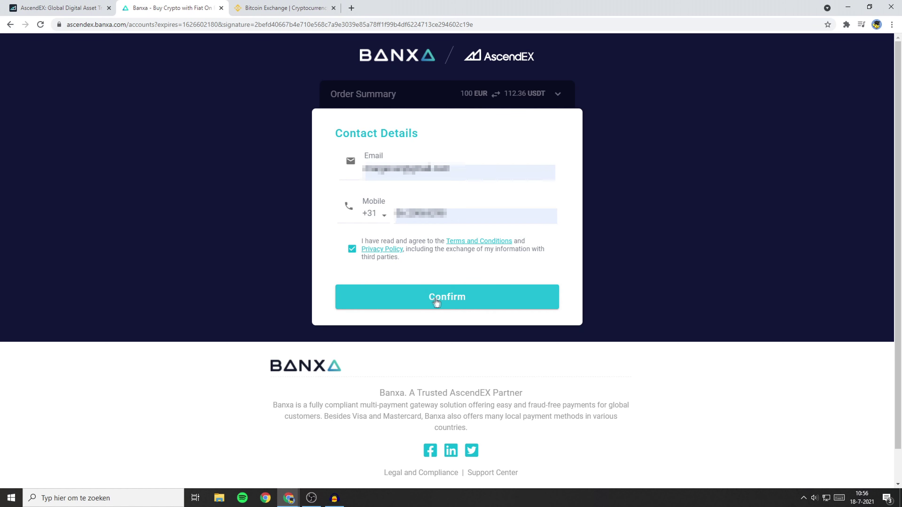
{"action": "left_click", "coordinate": [437, 301]}
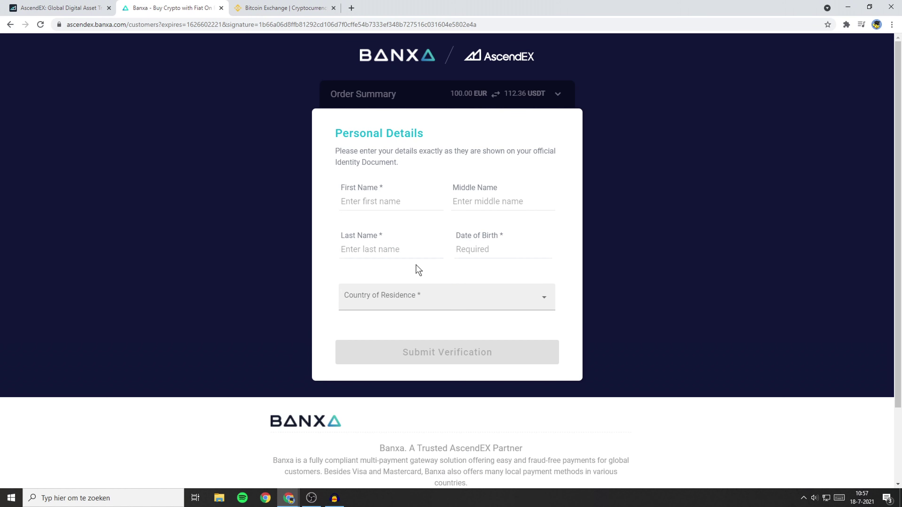
Close the Banxa checkout and view the Binance home page briefly before returning to AscendEX.
{"action": "key", "text": "ctrl+w"}
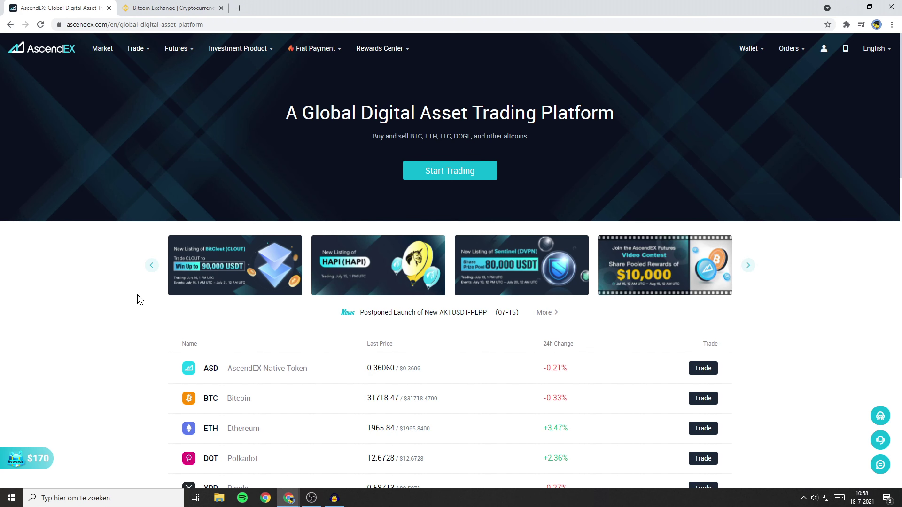
{"action": "key", "text": "ctrl+Tab"}
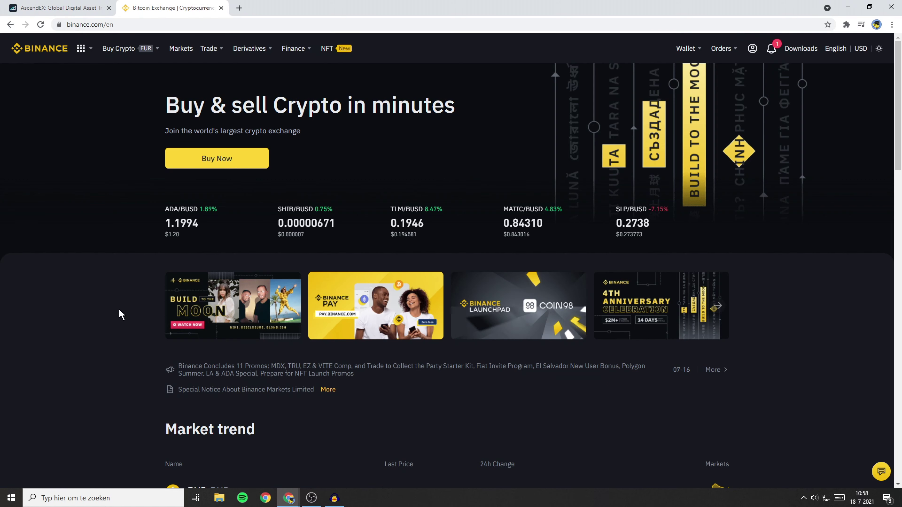
{"action": "key", "text": "ctrl+Tab"}
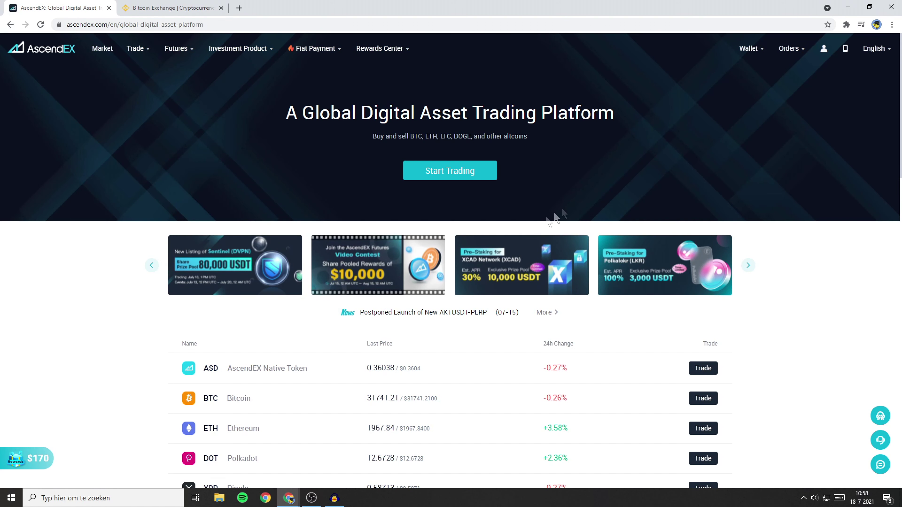
Open the AscendEX cash account and go to its deposit page.
{"action": "mouse_move", "coordinate": [747, 57]}
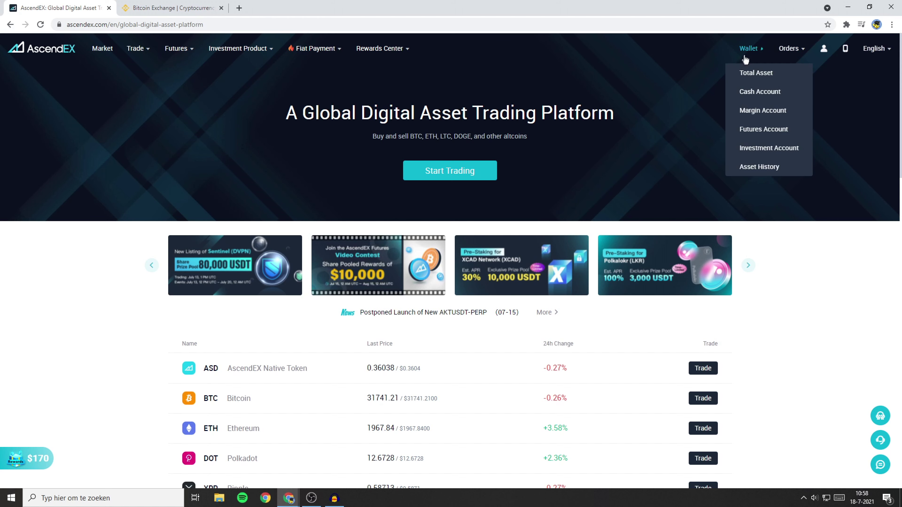
{"action": "left_click", "coordinate": [758, 93]}
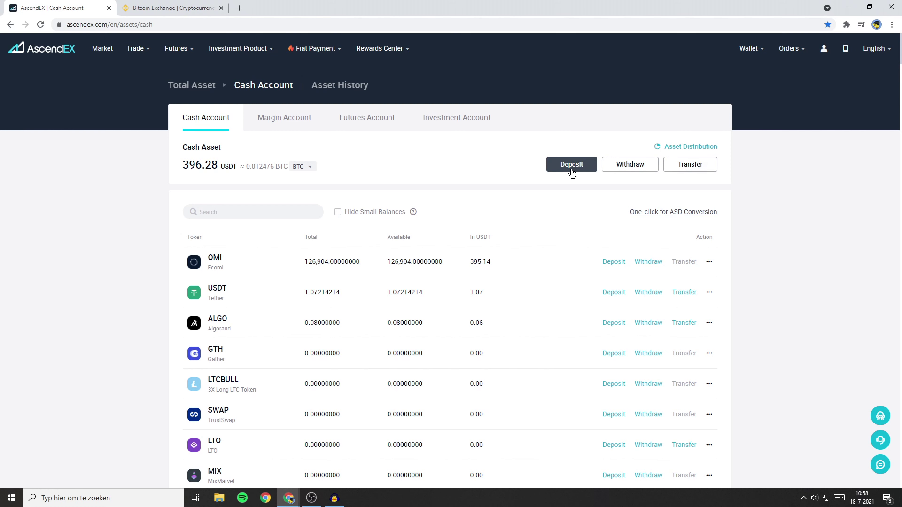
{"action": "left_click", "coordinate": [572, 164]}
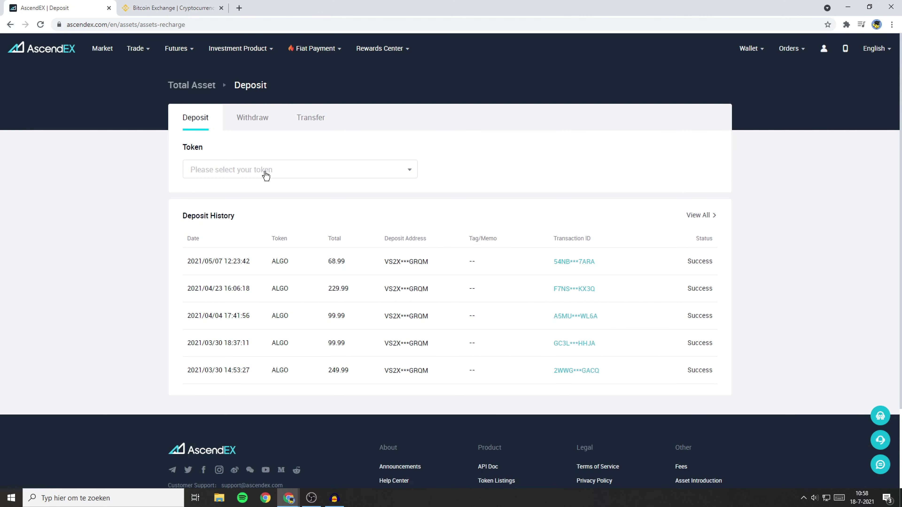
Search for "algo", select ALGO as the deposit token, and copy its Algorand deposit address.
{"action": "left_click", "coordinate": [266, 175]}
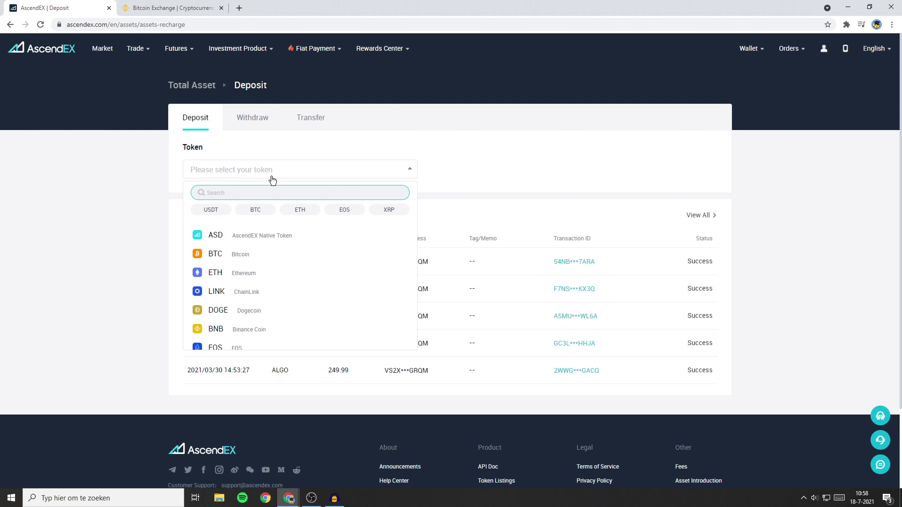
{"action": "type", "text": "algo"}
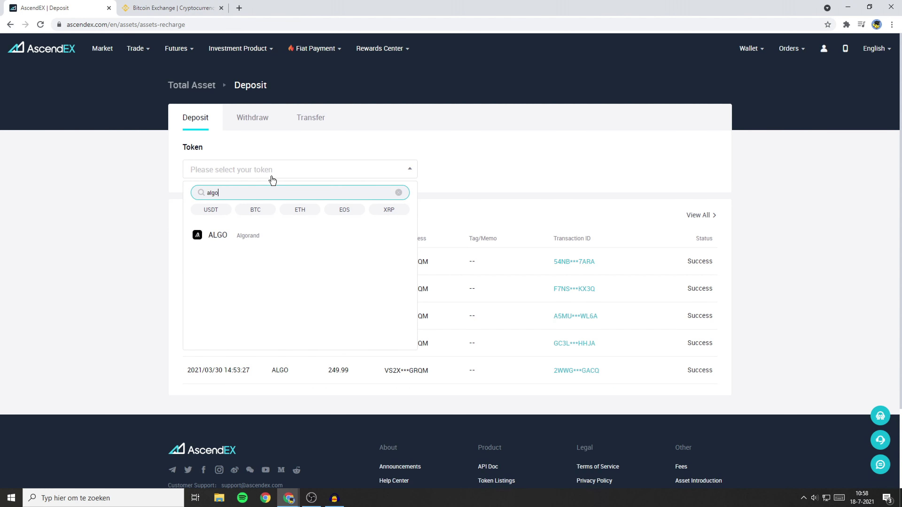
{"action": "left_click", "coordinate": [215, 235]}
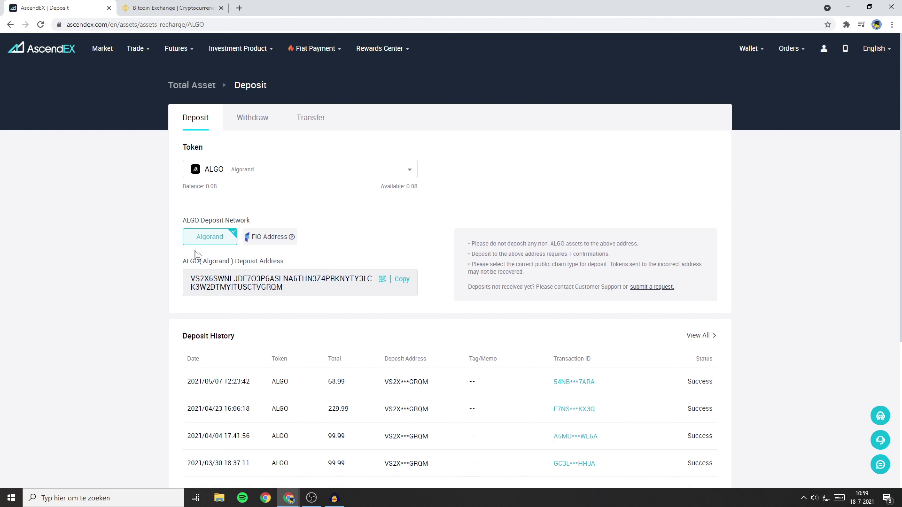
{"action": "left_click", "coordinate": [402, 280]}
Switch to Binance and open the crypto withdrawal page from the Fiat and Spot wallet.
{"action": "left_click", "coordinate": [170, 7]}
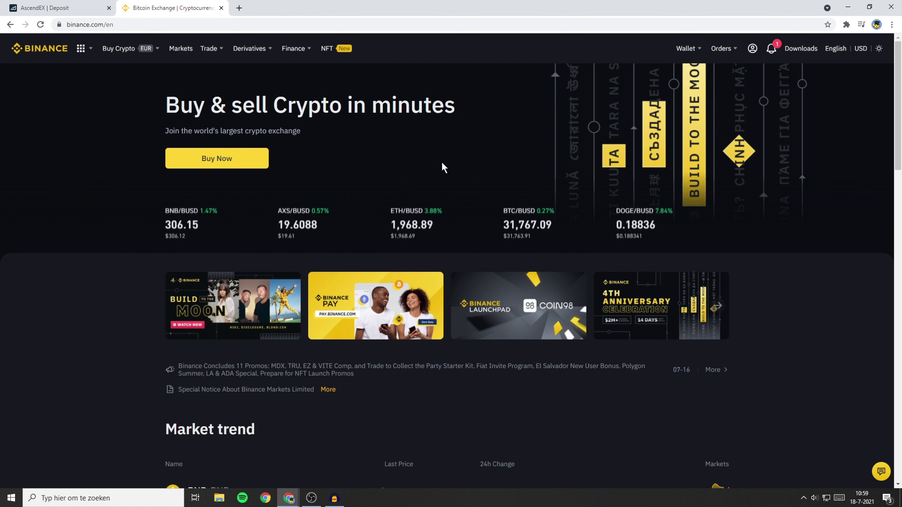
{"action": "mouse_move", "coordinate": [688, 52]}
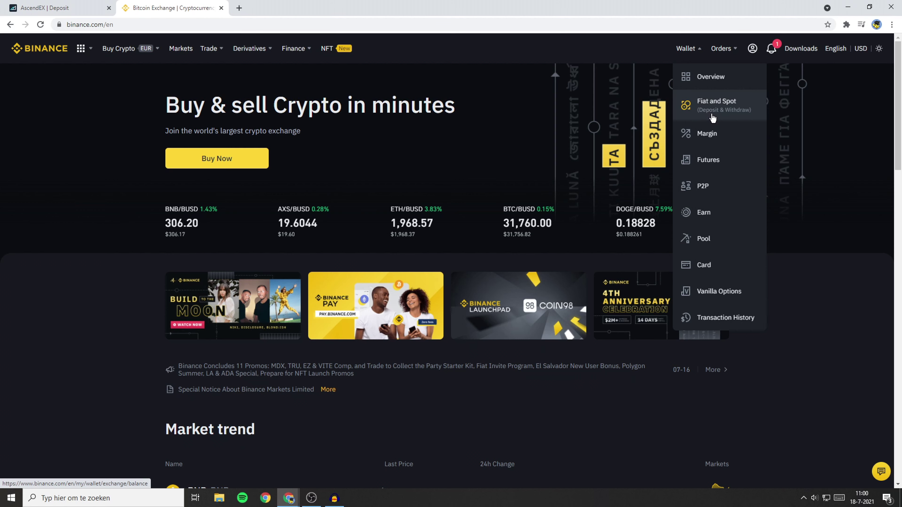
{"action": "left_click", "coordinate": [731, 112]}
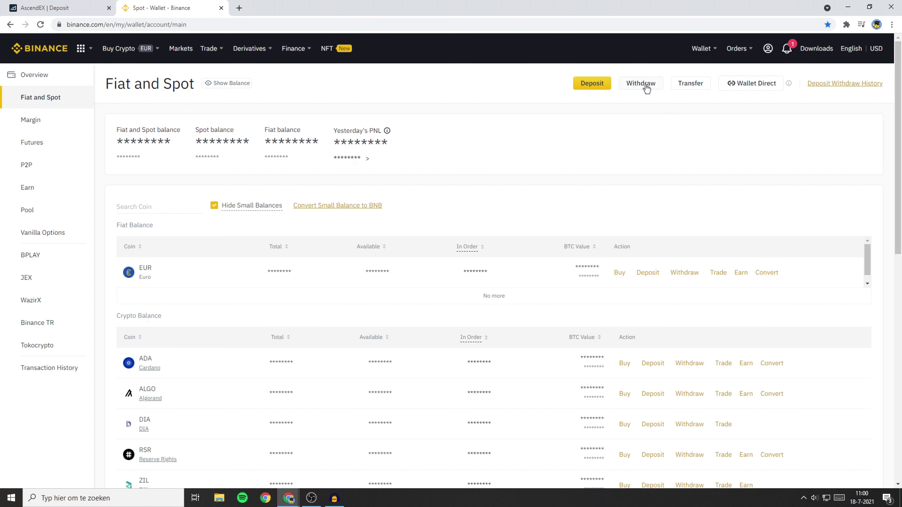
{"action": "left_click", "coordinate": [642, 89]}
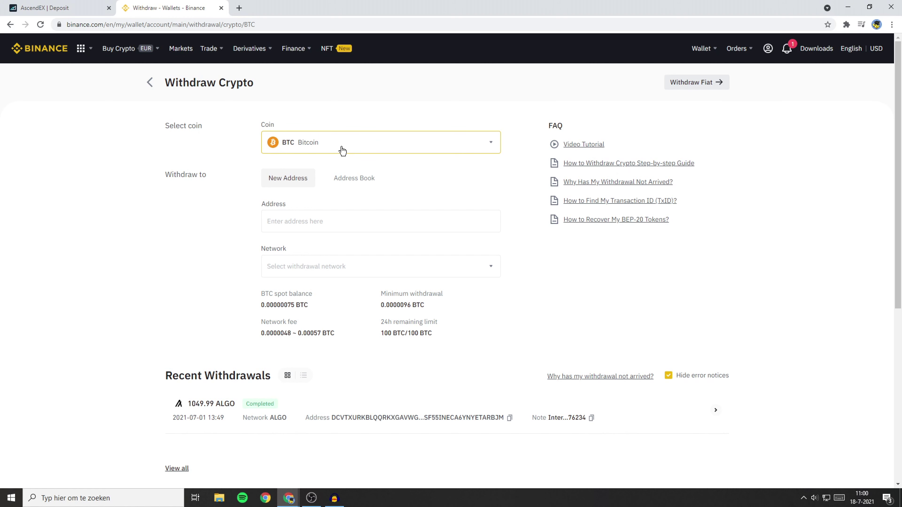
Check the AscendEX deposit page, return to the Binance withdrawal page, and select ALGO as the coin to withdraw.
{"action": "key", "text": "ctrl+Tab"}
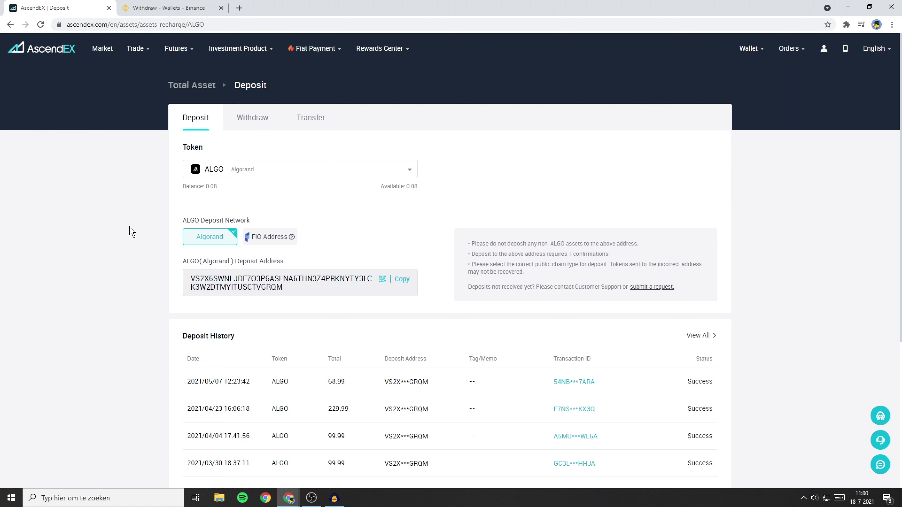
{"action": "left_click", "coordinate": [167, 7]}
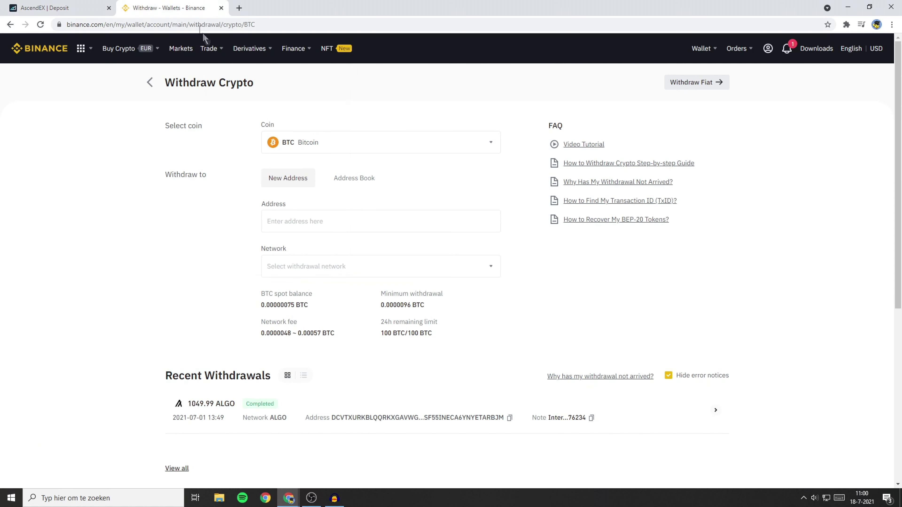
{"action": "left_click", "coordinate": [351, 139]}
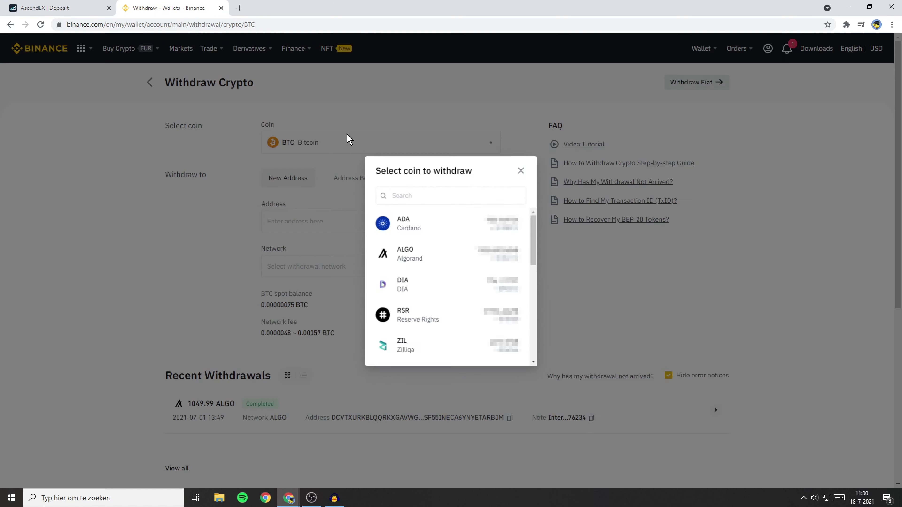
{"action": "left_click", "coordinate": [428, 259]}
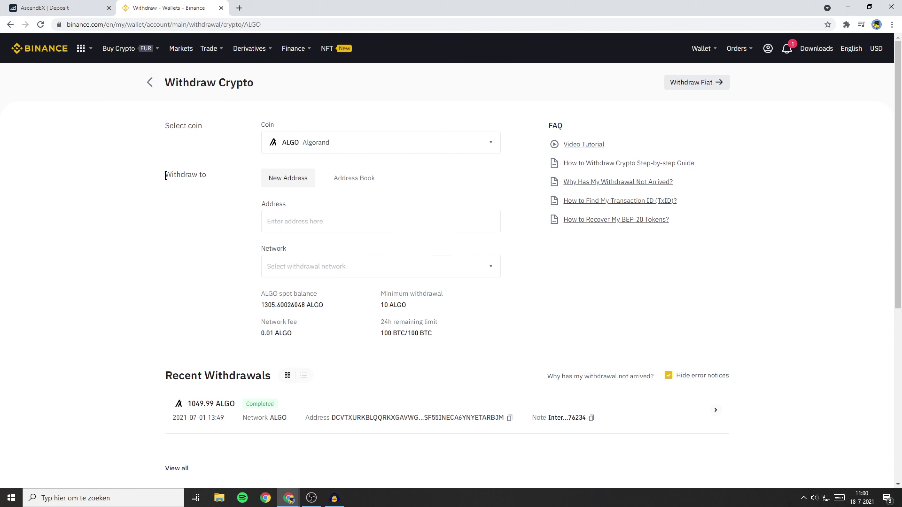
Paste the copied AscendEX deposit address as the withdrawal address and review the matched Algorand network.
{"action": "left_click_drag", "start_coordinate": [165, 176], "coordinate": [211, 181]}
{"action": "left_click", "coordinate": [263, 217]}
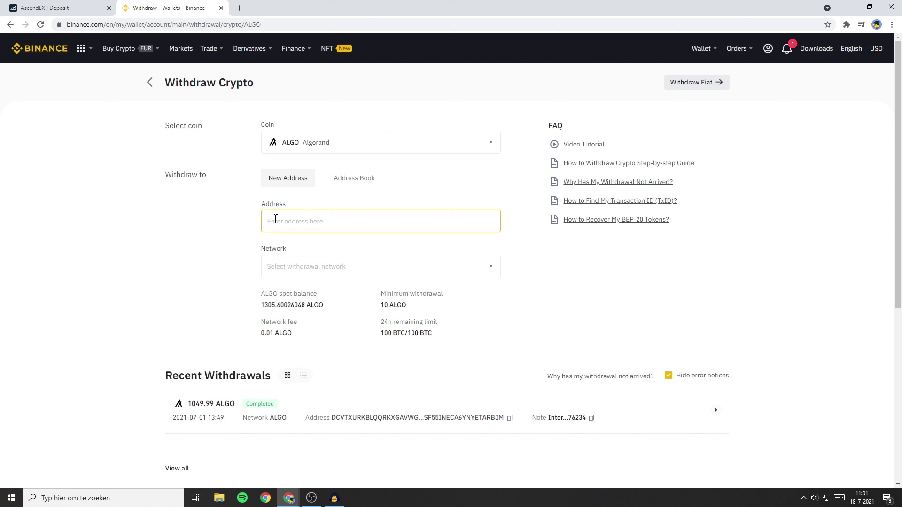
{"action": "key", "text": "ctrl+v"}
{"action": "left_click", "coordinate": [241, 231]}
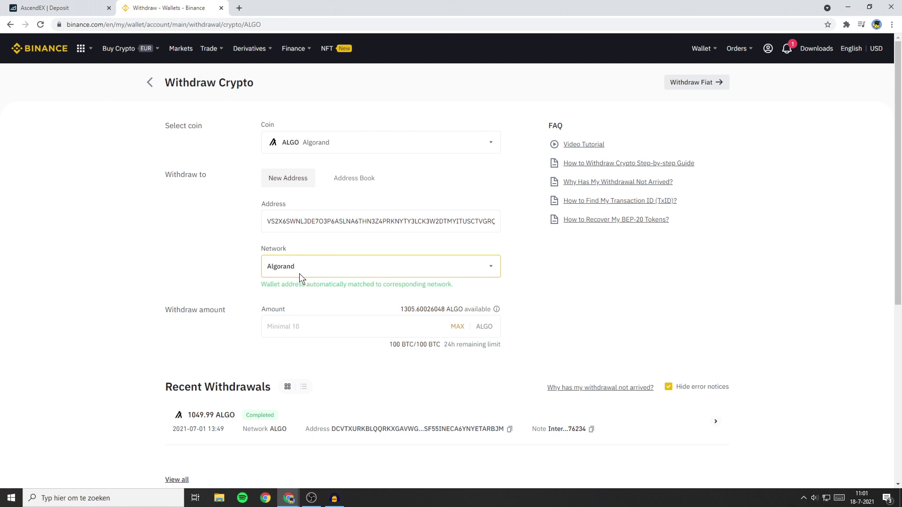
{"action": "left_click_drag", "start_coordinate": [262, 287], "coordinate": [457, 295]}
{"action": "left_click", "coordinate": [456, 294]}
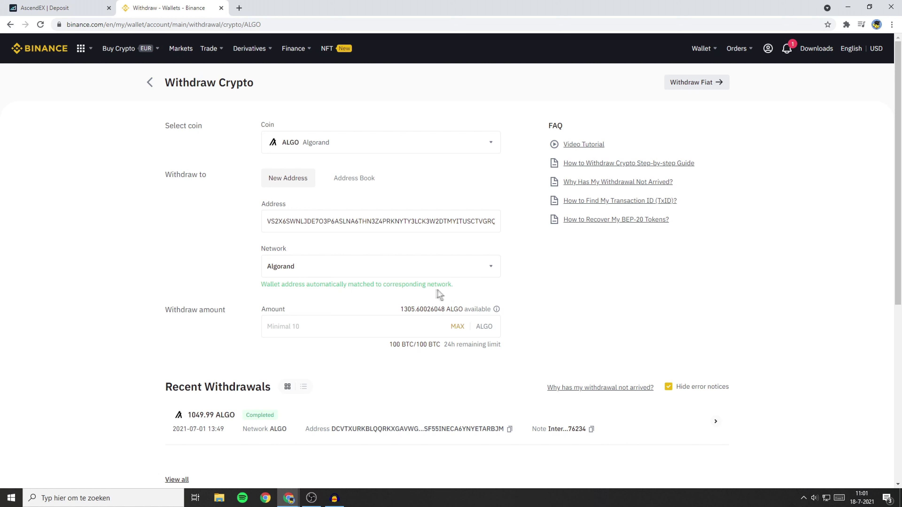
Request a withdrawal of 50 ALGO, confirm its details, and submit it with the phone and e-mail verification codes.
{"action": "left_click", "coordinate": [309, 321]}
{"action": "type", "text": "50"}
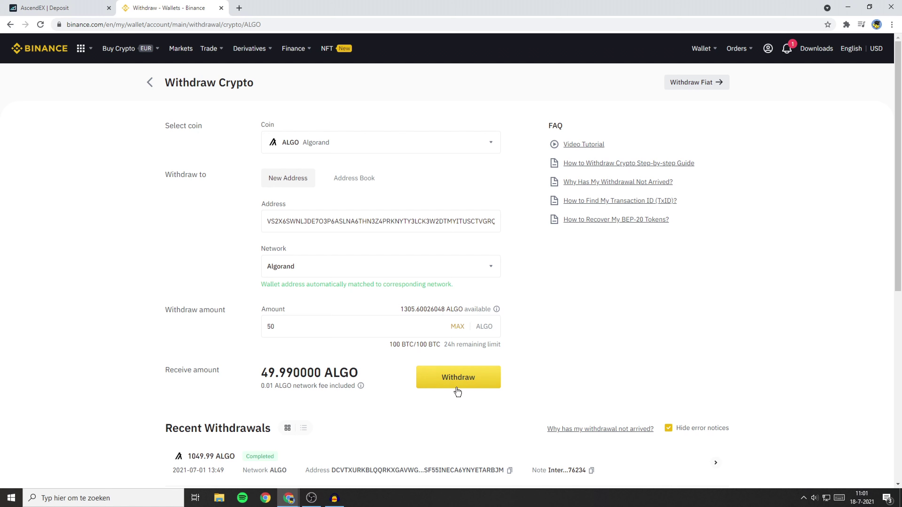
{"action": "left_click", "coordinate": [460, 380]}
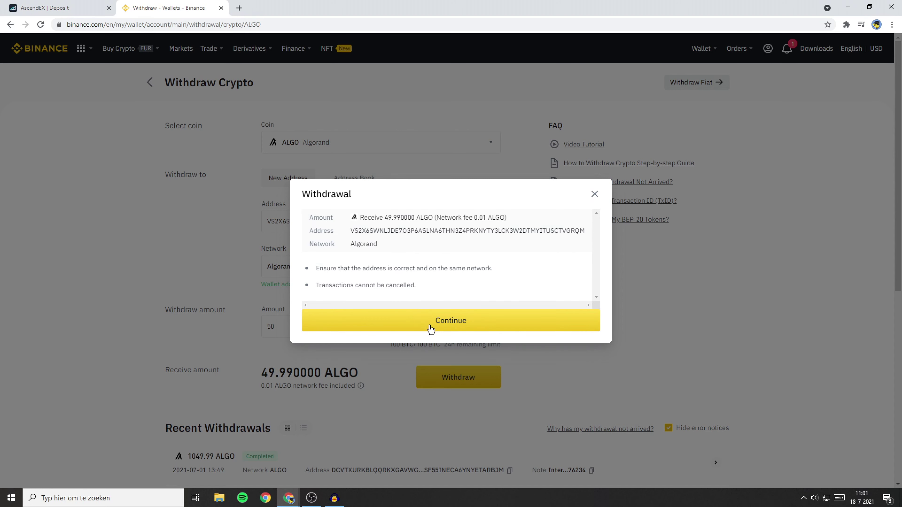
{"action": "left_click", "coordinate": [412, 325]}
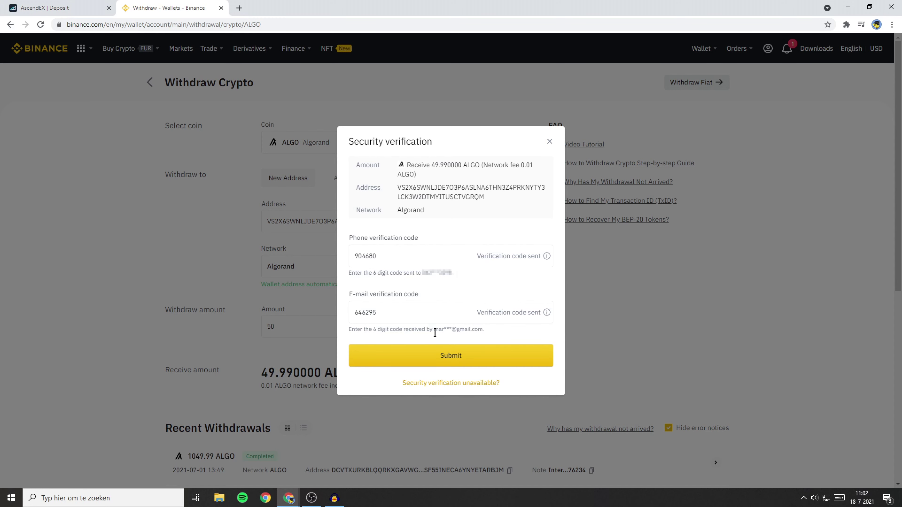
{"action": "left_click", "coordinate": [444, 356]}
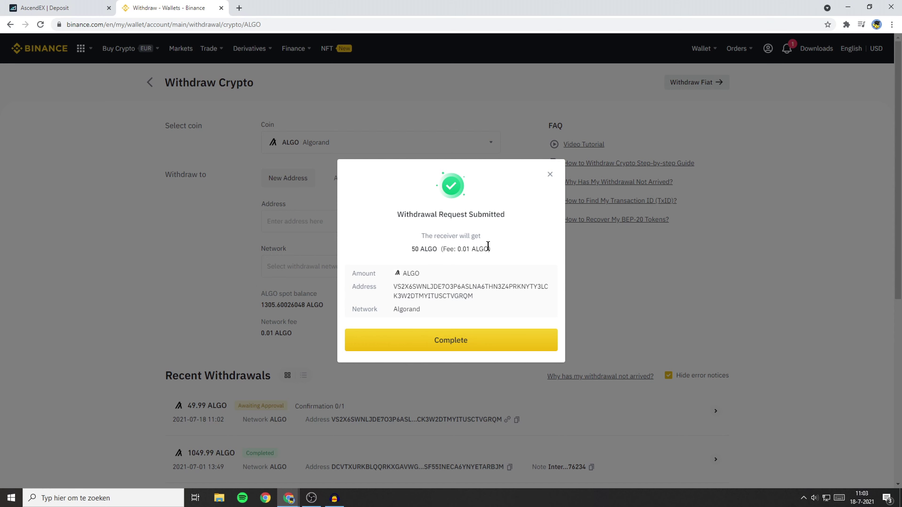
Switch to AscendEX and examine the newest ALGO entry in the deposit history.
{"action": "key", "text": "ctrl+shift+Tab"}
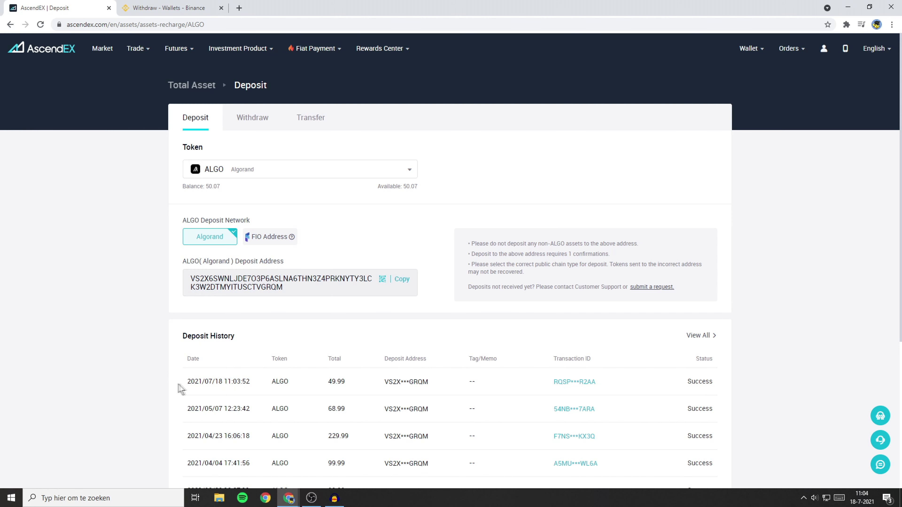
{"action": "left_click_drag", "start_coordinate": [175, 384], "coordinate": [729, 388]}
{"action": "left_click", "coordinate": [729, 388]}
Switch to Binance, reload the withdrawal page, and check the status of the latest ALGO withdrawal.
{"action": "left_click", "coordinate": [181, 7]}
{"action": "key", "text": "F5"}
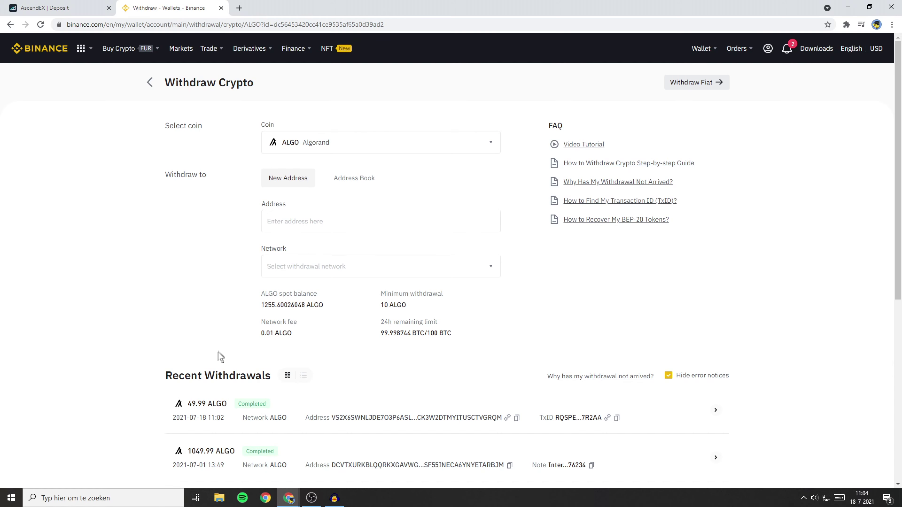
{"action": "mouse_move", "coordinate": [243, 409]}
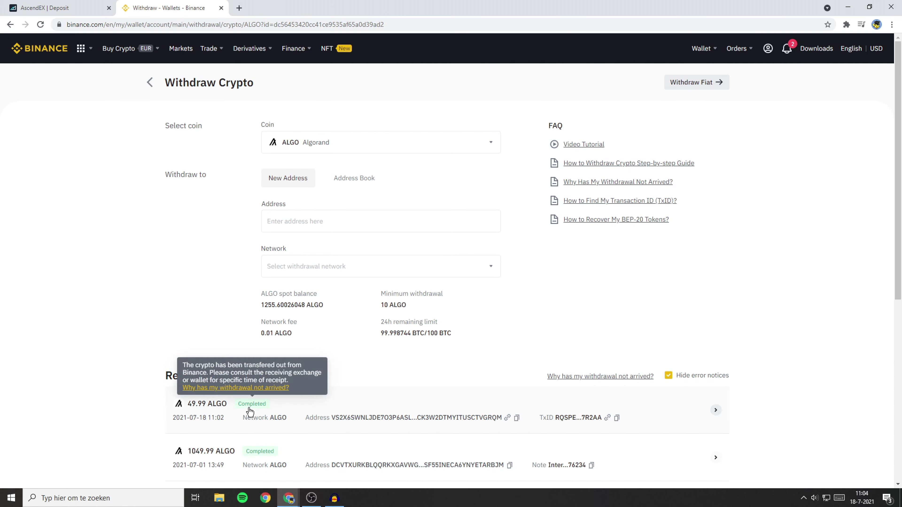